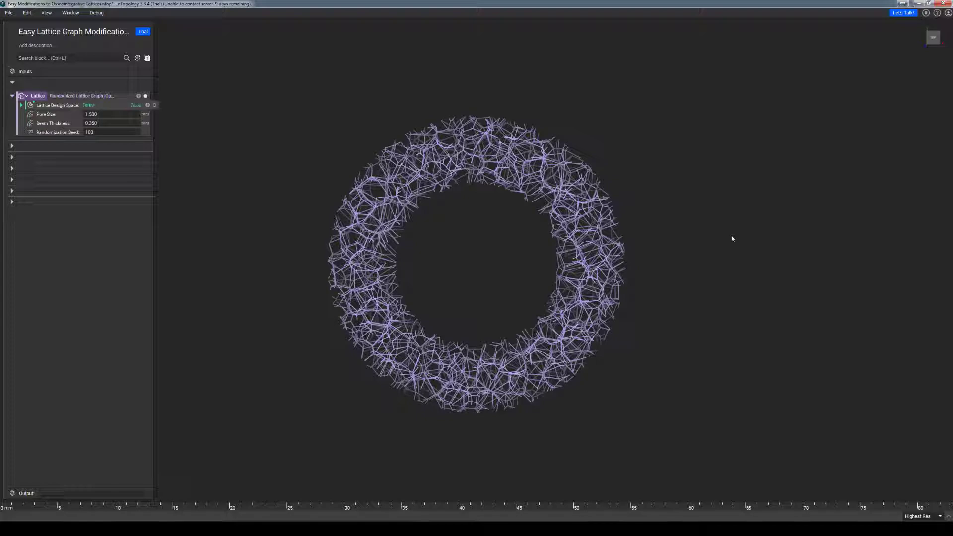
Plug the Lattice into Remove Open Beams and preview the cleaned, closed-beam donut.
left_click(12, 146)
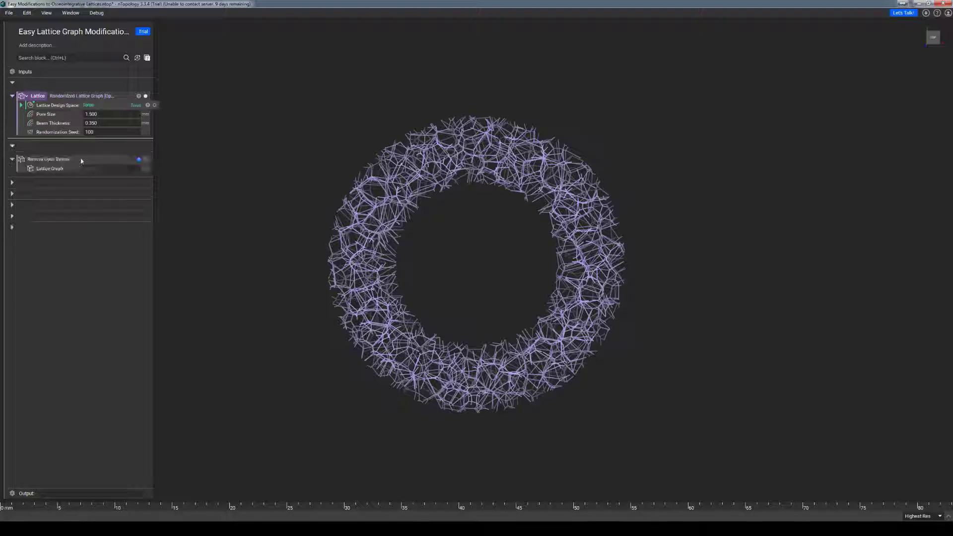
left_click(114, 162)
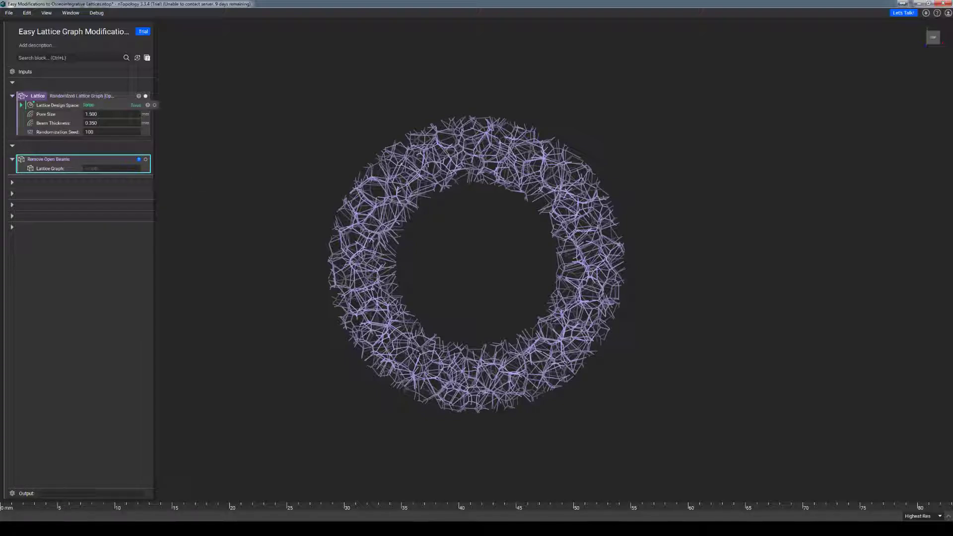
left_click(271, 184)
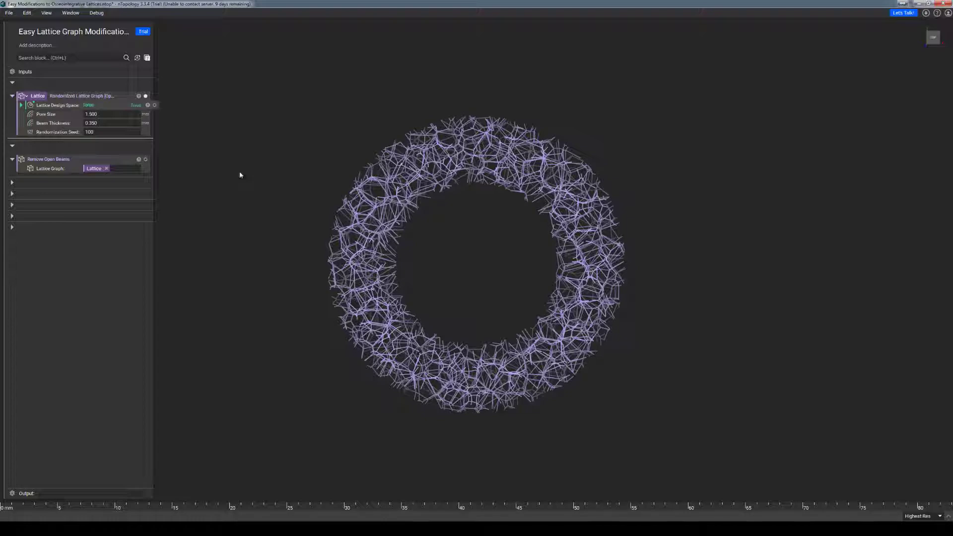
left_click(119, 163)
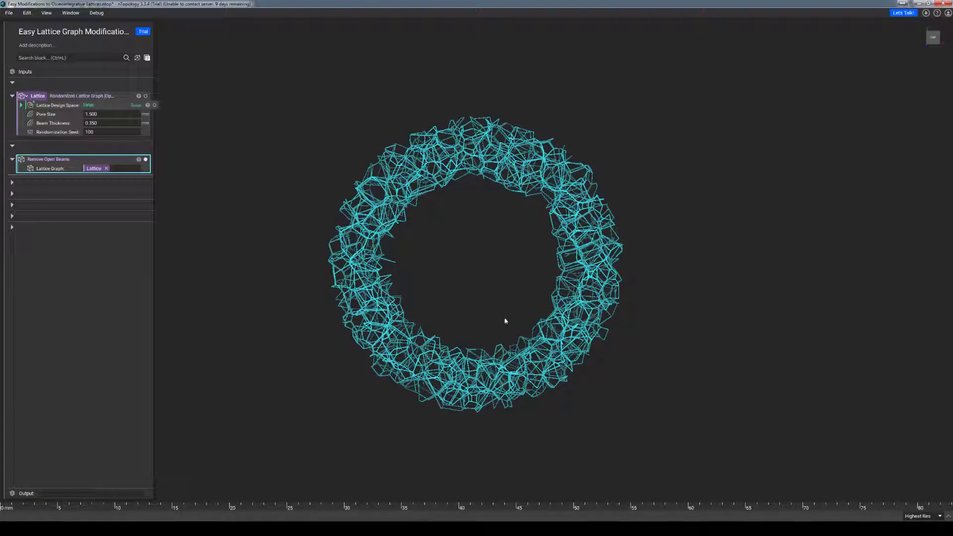
left_click(503, 279)
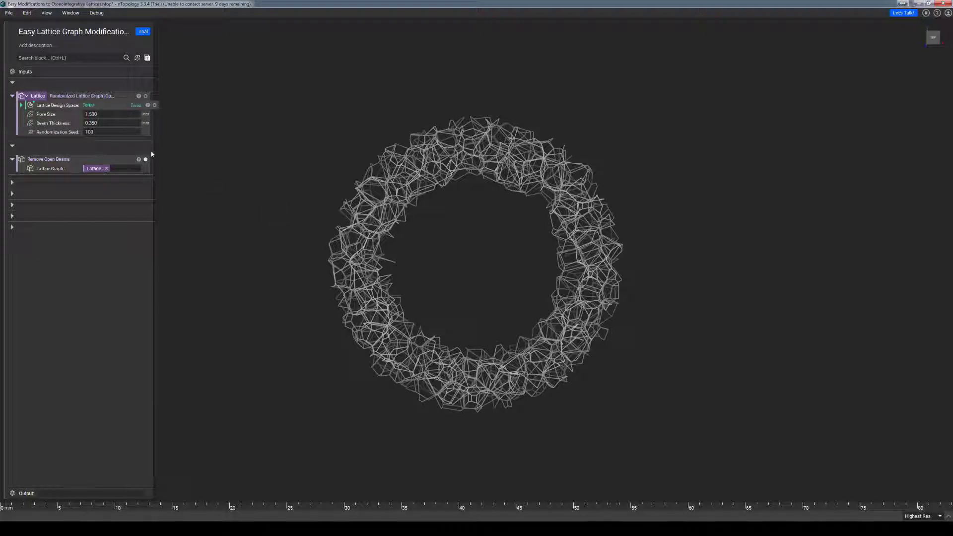
Toggle the original Lattice on and off to compare it with the open-beam-free result.
left_click(146, 96)
left_click(146, 96)
left_click(146, 96)
left_click(145, 97)
Feed the Lattice into Remove Selected Beams and preview the trimmed lattice.
left_click(12, 182)
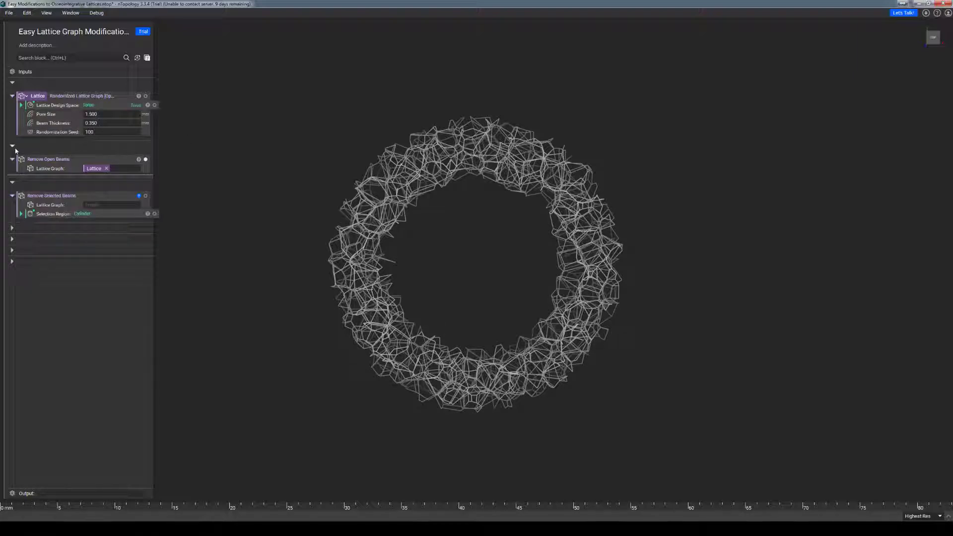
left_click(13, 147)
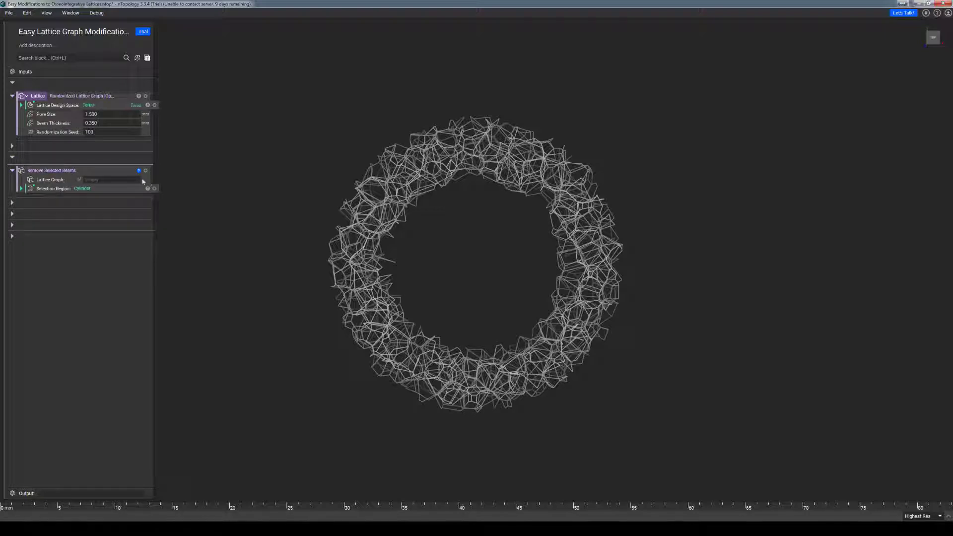
left_click(108, 172)
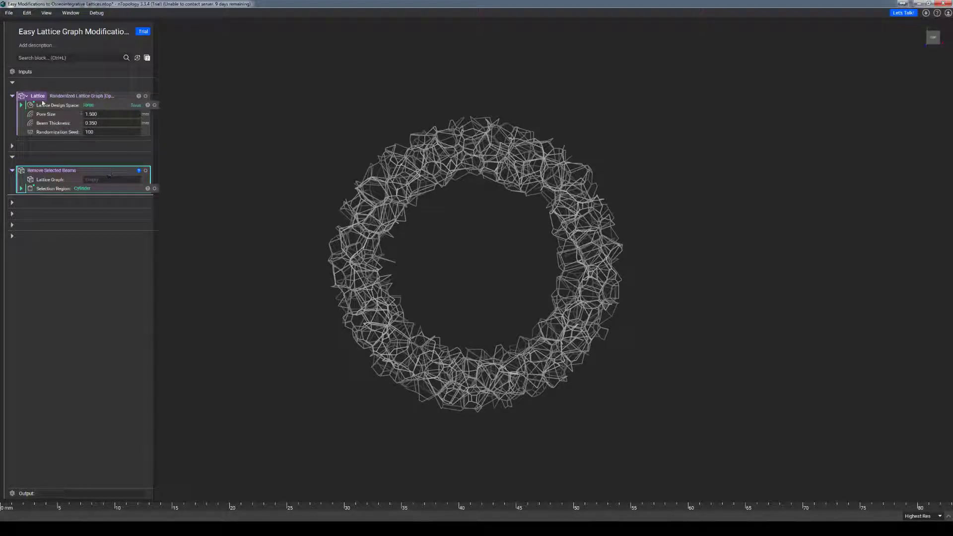
left_click_drag(41, 101, 111, 180)
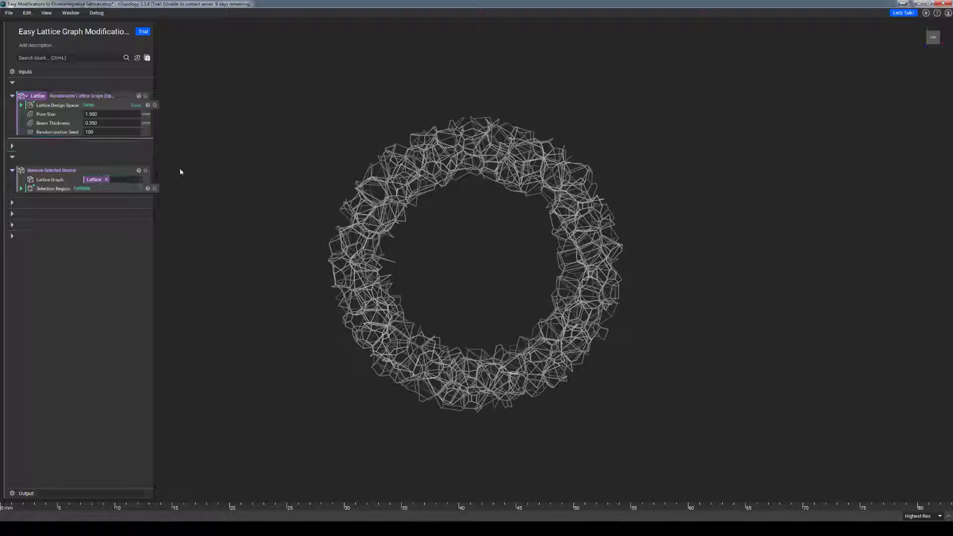
left_click(117, 175)
left_click(199, 187)
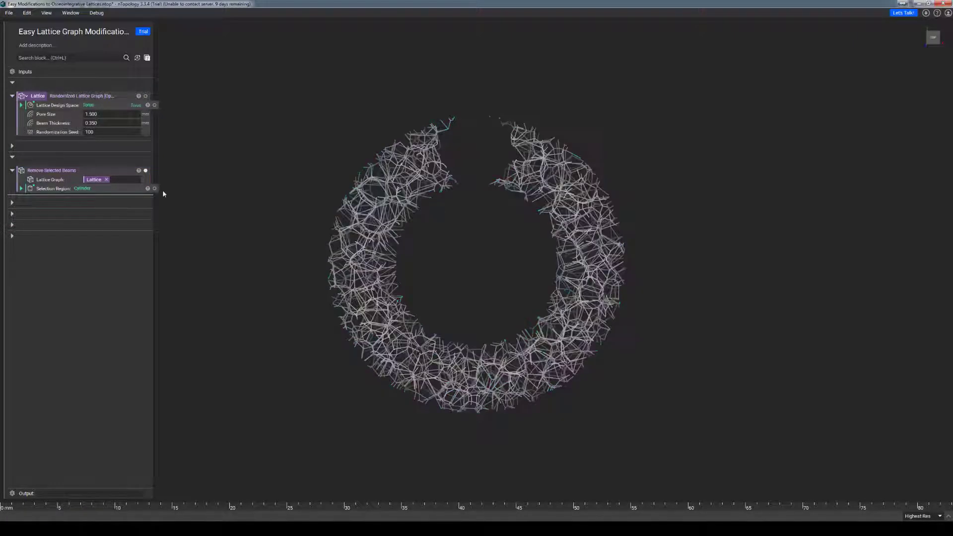
Show the Cylinder selection region and hide it repeatedly to inspect the beam gap.
left_click(154, 189)
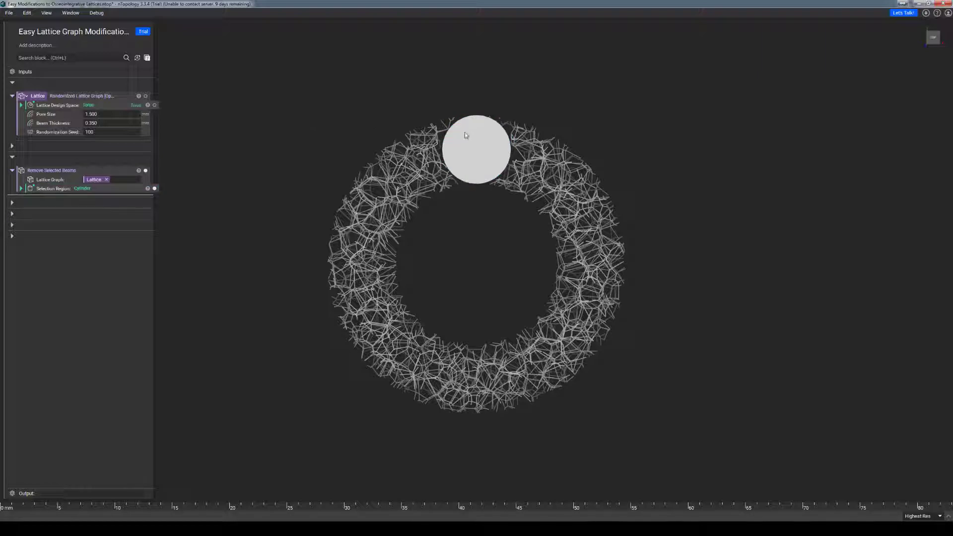
left_click(468, 154)
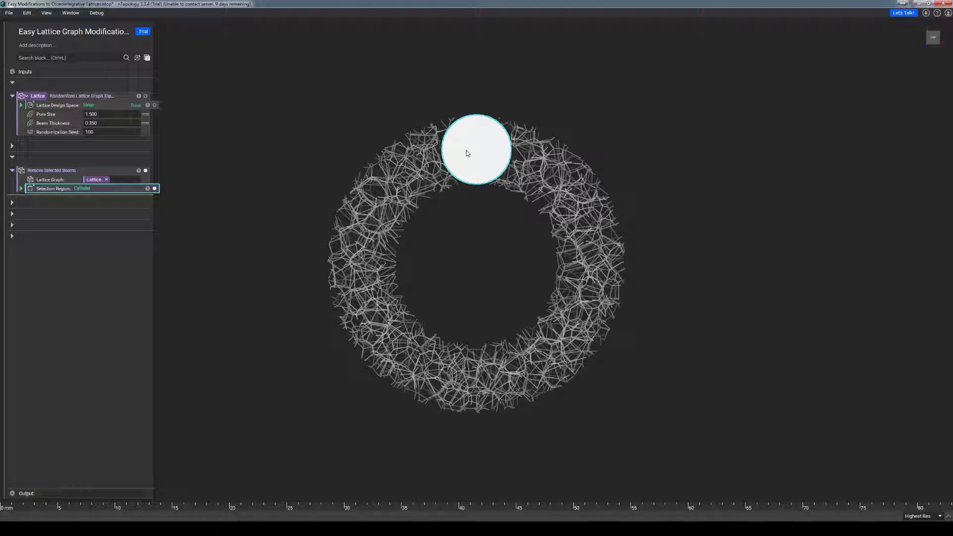
key("h")
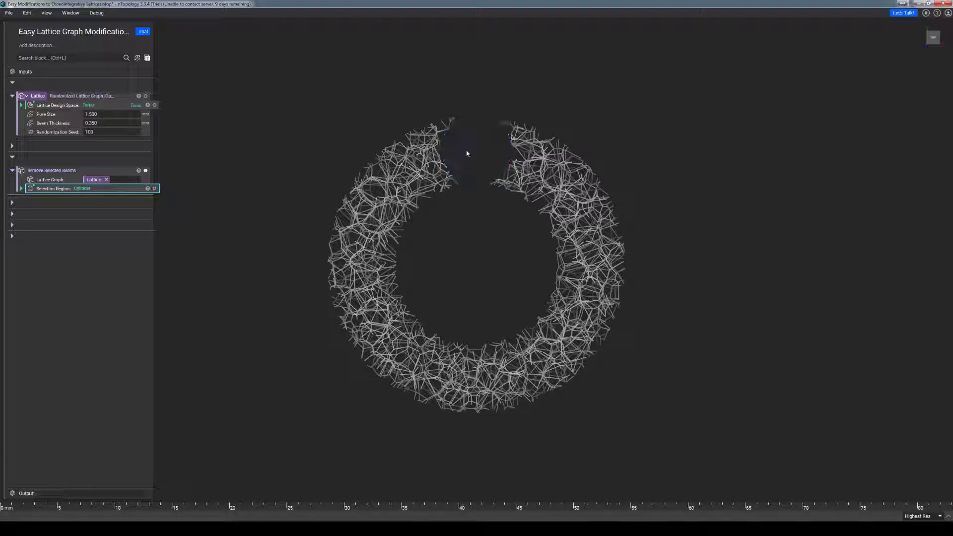
key("h")
scroll(460, 144, "up", 5)
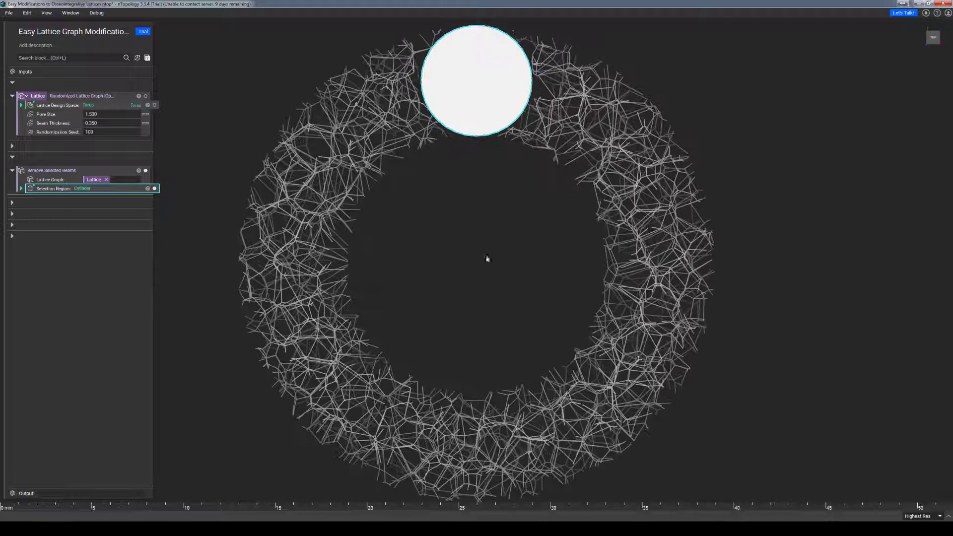
scroll(472, 252, "up", 3)
key("h")
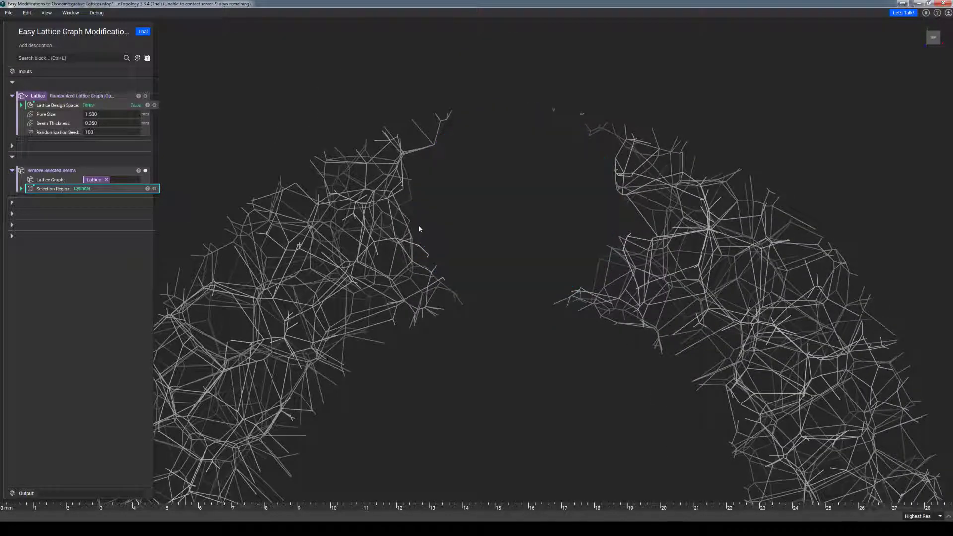
key("h")
key("h")
key("h")
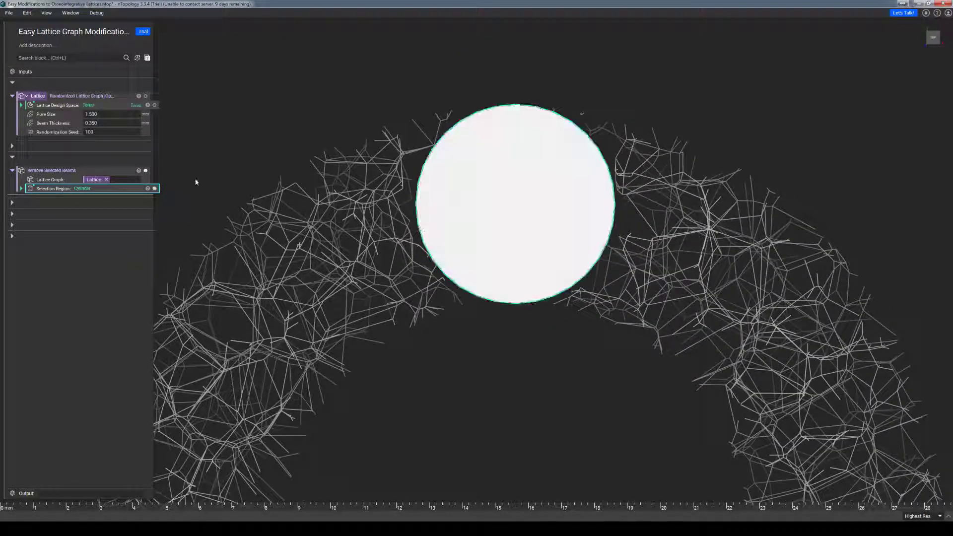
Compare against the original Lattice overlay, then display the full uncut donut.
left_click(146, 96)
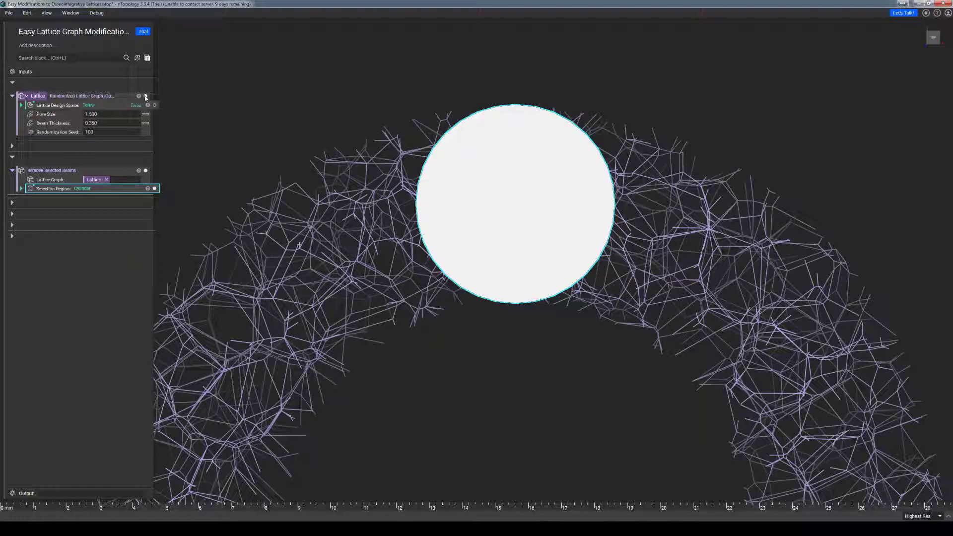
left_click(146, 96)
left_click(146, 96)
left_click(146, 96)
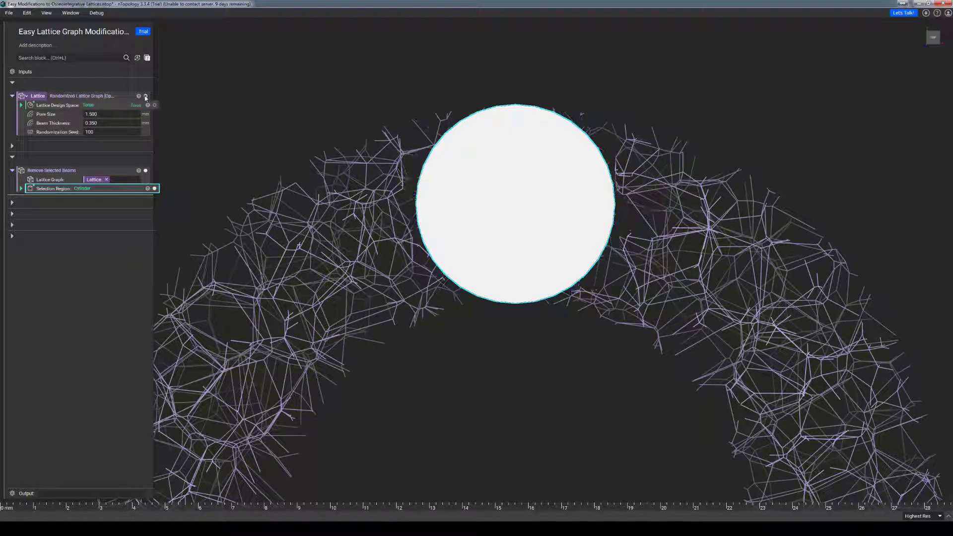
left_click(240, 132)
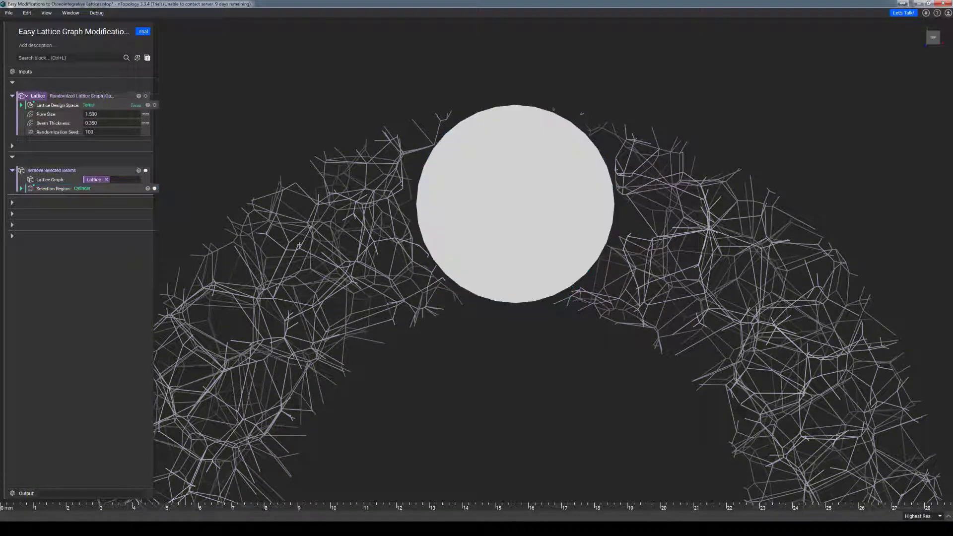
left_click(95, 98)
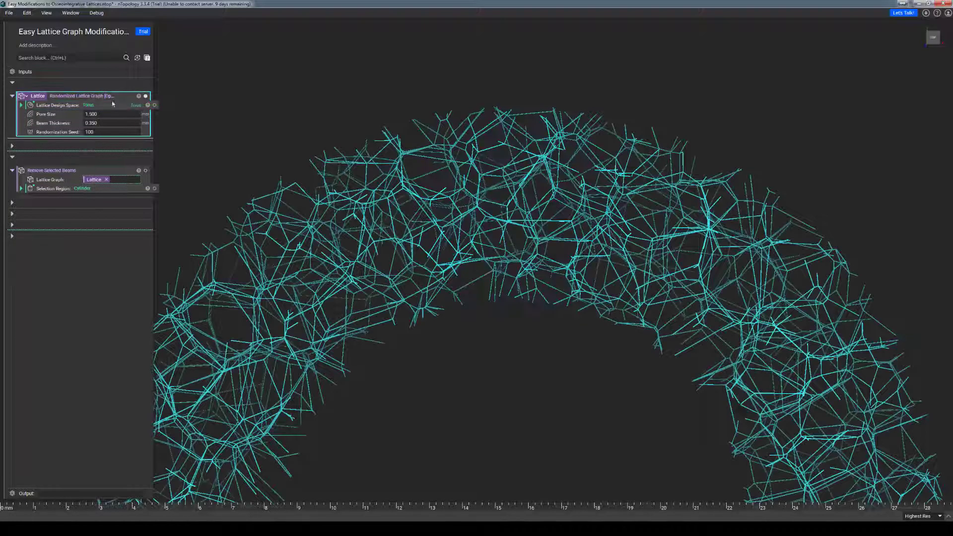
scroll(336, 138, "down", 5)
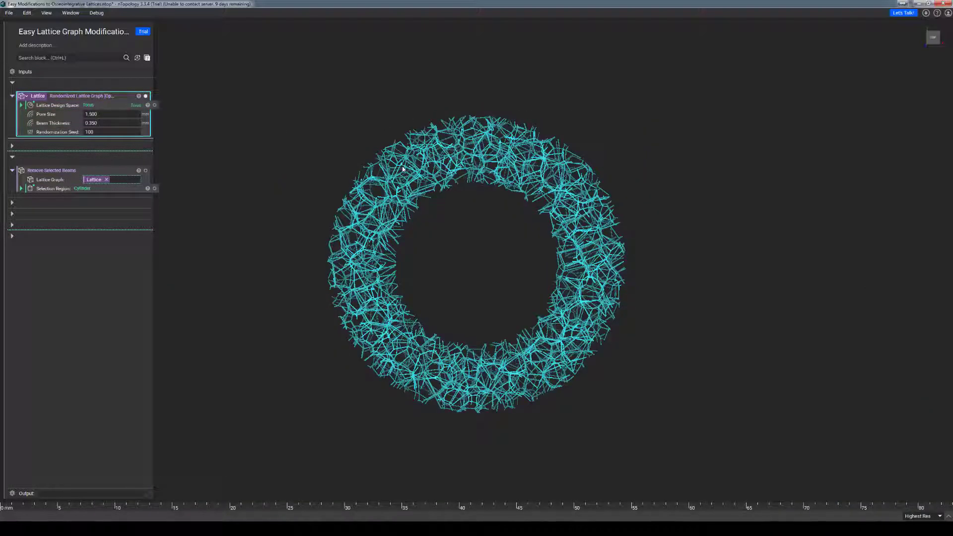
left_click(212, 157)
Feed the Lattice into Trim Lattice Beams and check its Cylinder selection region.
left_click(13, 171)
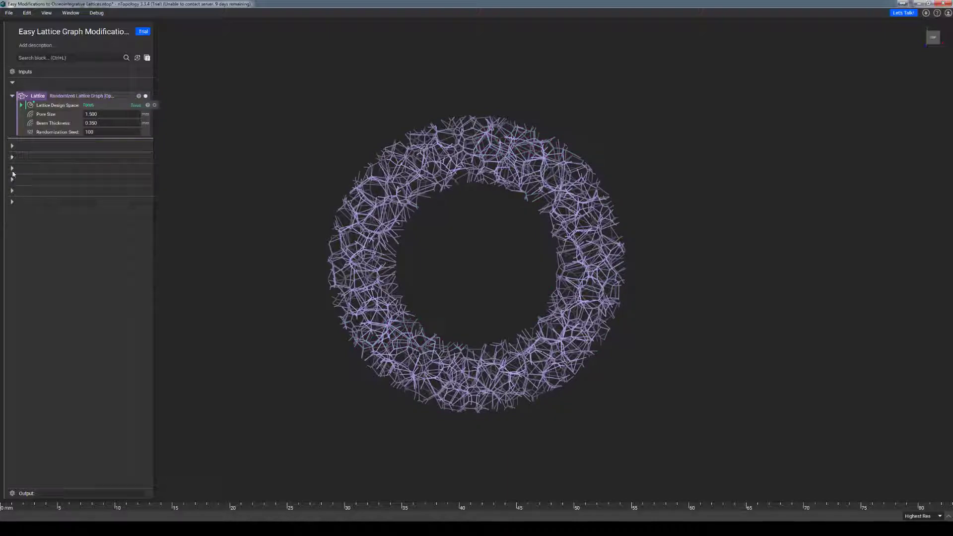
left_click(12, 179)
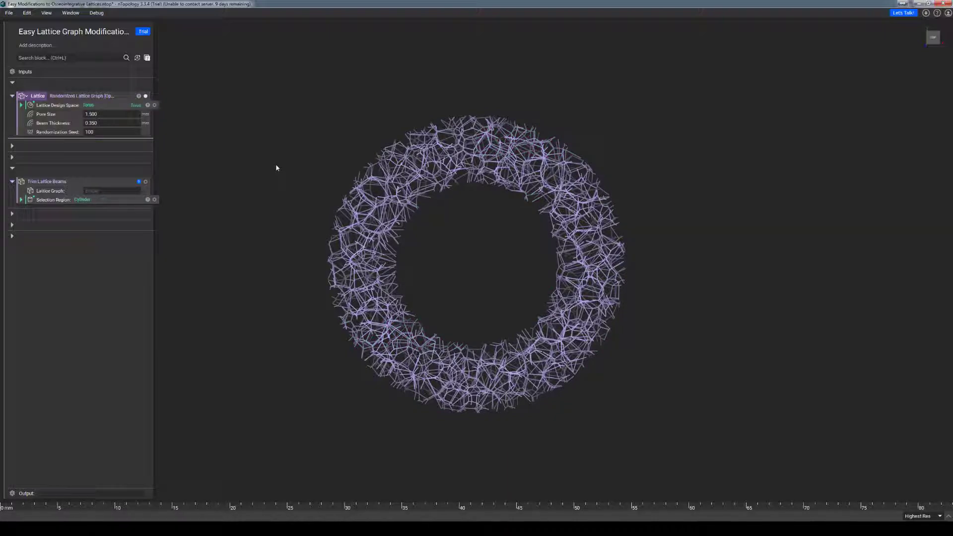
left_click_drag(36, 98, 115, 192)
left_click(155, 200)
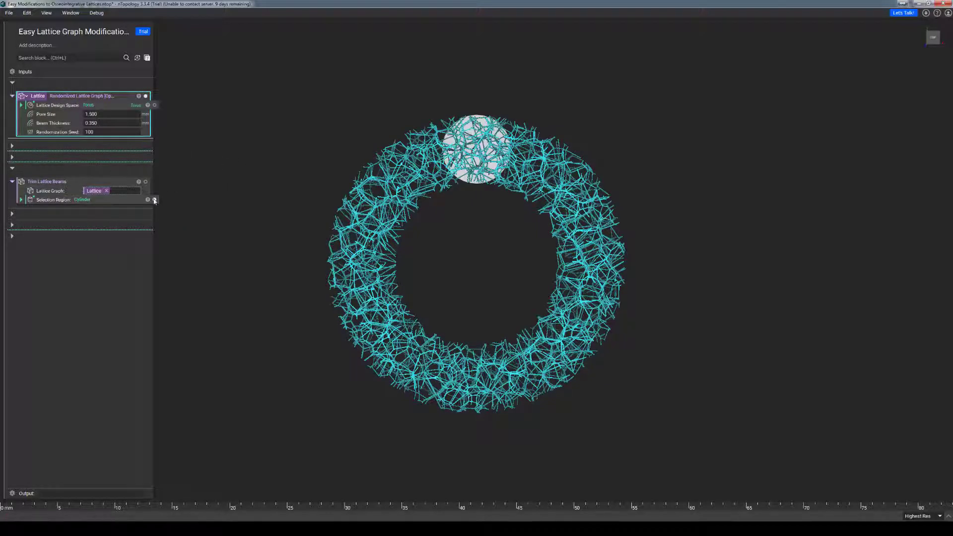
left_click(154, 199)
left_click(238, 202)
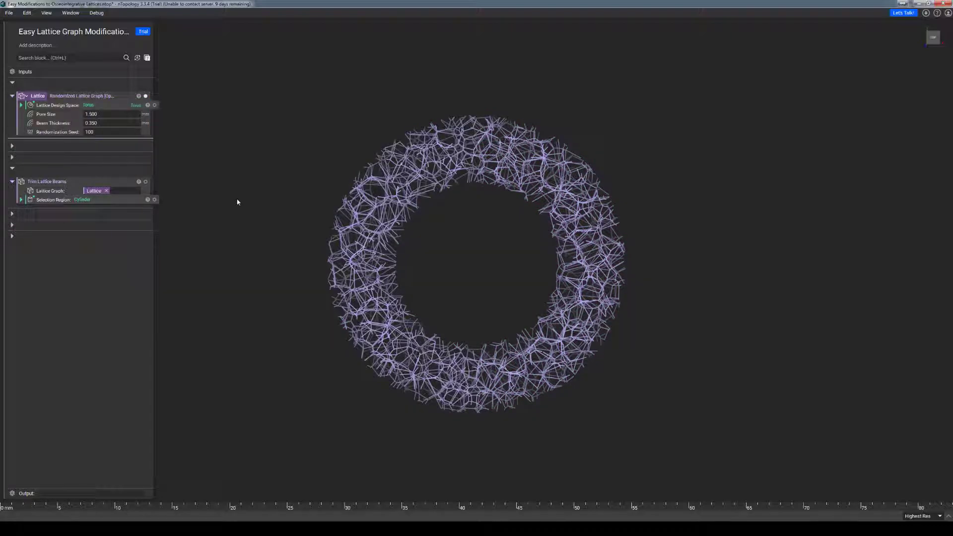
Show the trimmed lattice and toggle the original Lattice to compare.
left_click(146, 181)
left_click(146, 96)
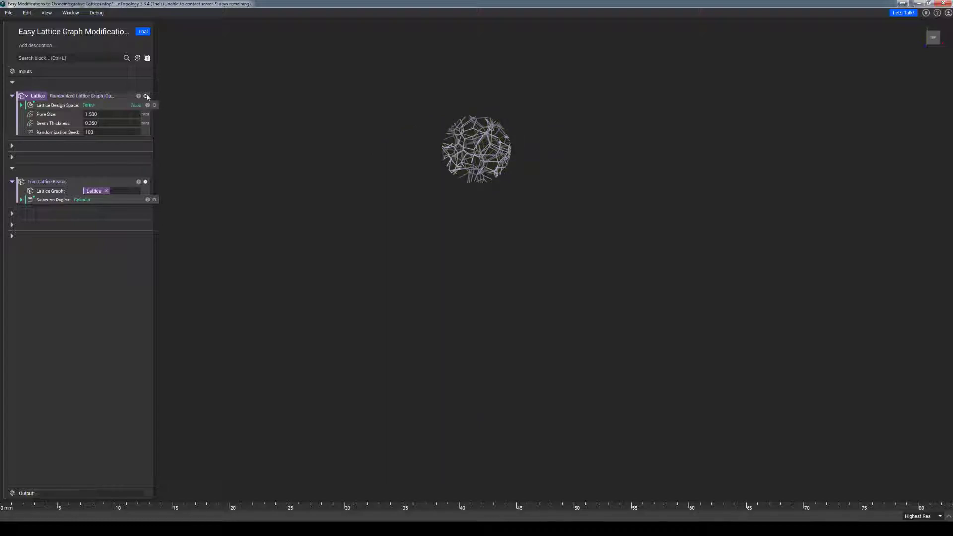
left_click(146, 96)
left_click(146, 95)
left_click(146, 96)
left_click(146, 95)
Overlay the Cylinder region on the trimmed lattice, then display the original randomized torus.
left_click(155, 199)
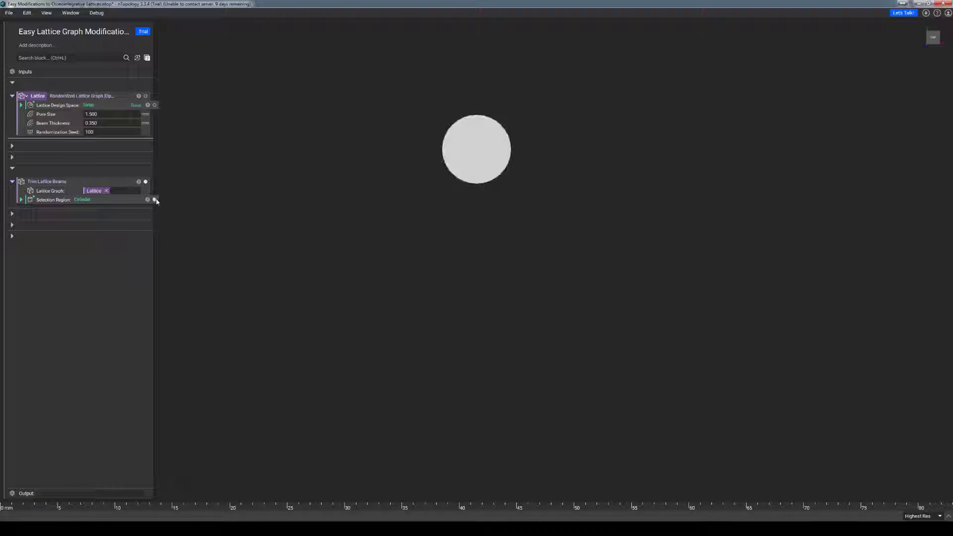
left_click(154, 200)
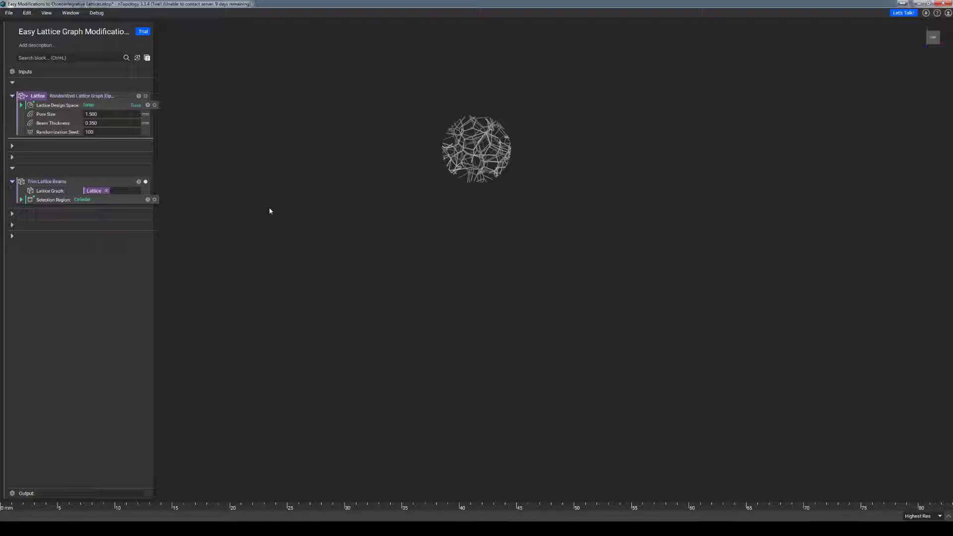
left_click(155, 199)
left_click(93, 102)
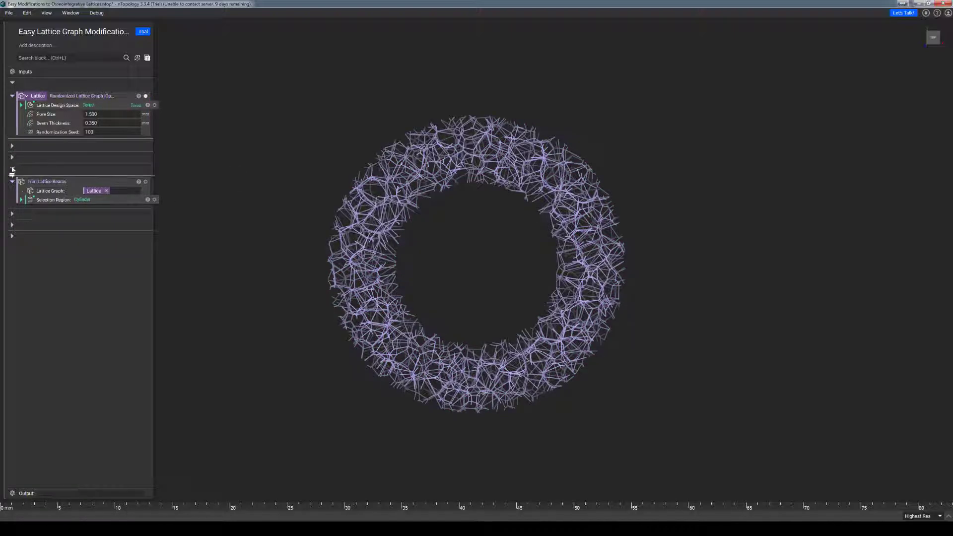
Connect Trim Lattice Beams to the Lattice Graph input of Extend Open Lattice Beams.
left_click(50, 193)
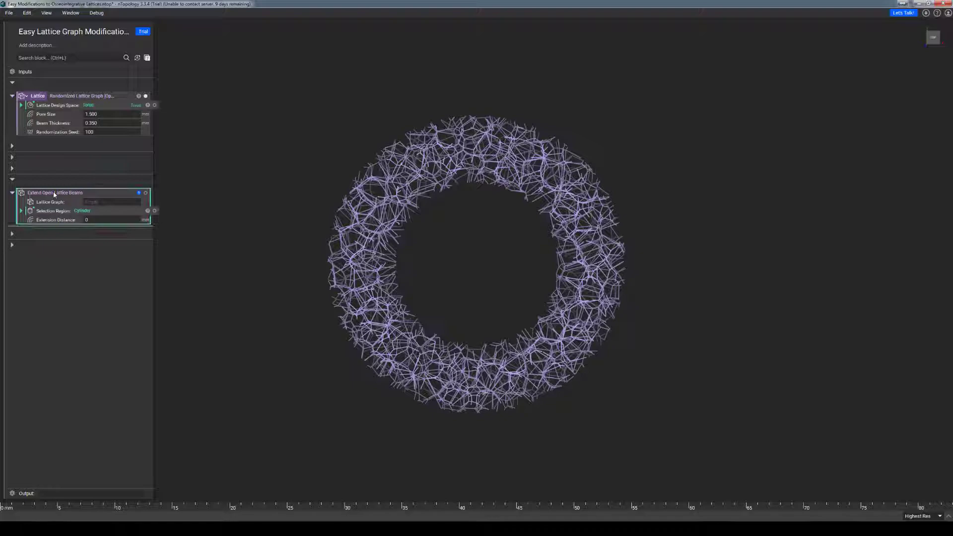
left_click(195, 221)
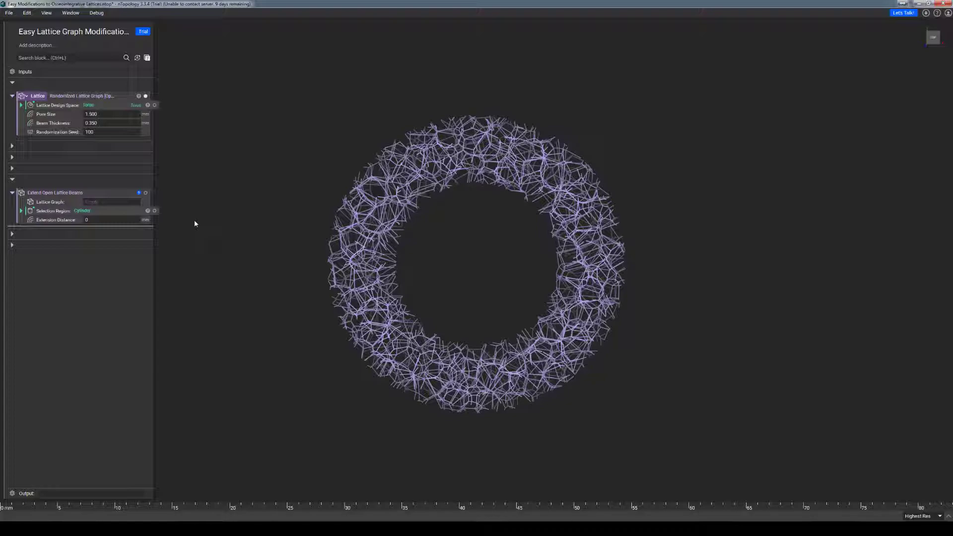
left_click(12, 168)
left_click_drag(92, 186, 123, 237)
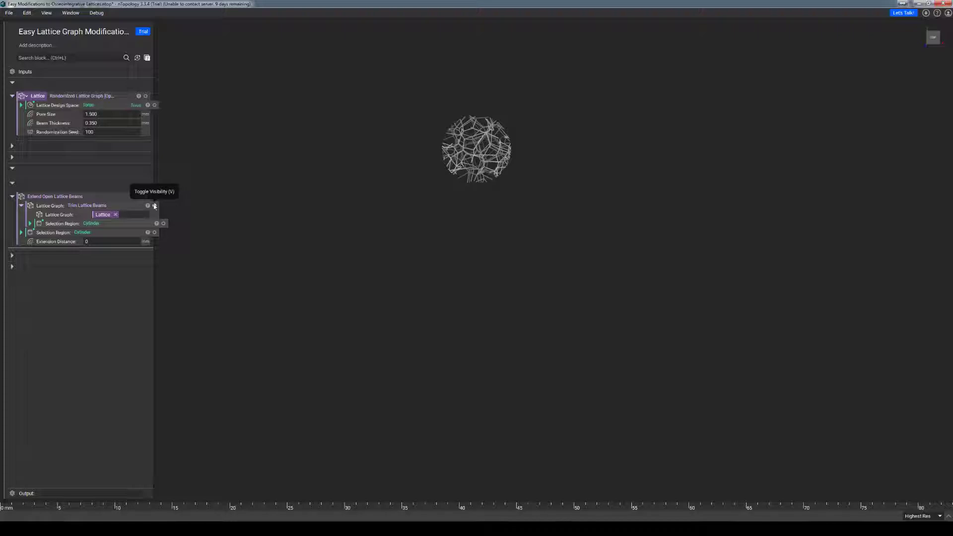
Show the extended lattice and raise Extension Distance from 1 to 5.
left_click(154, 205)
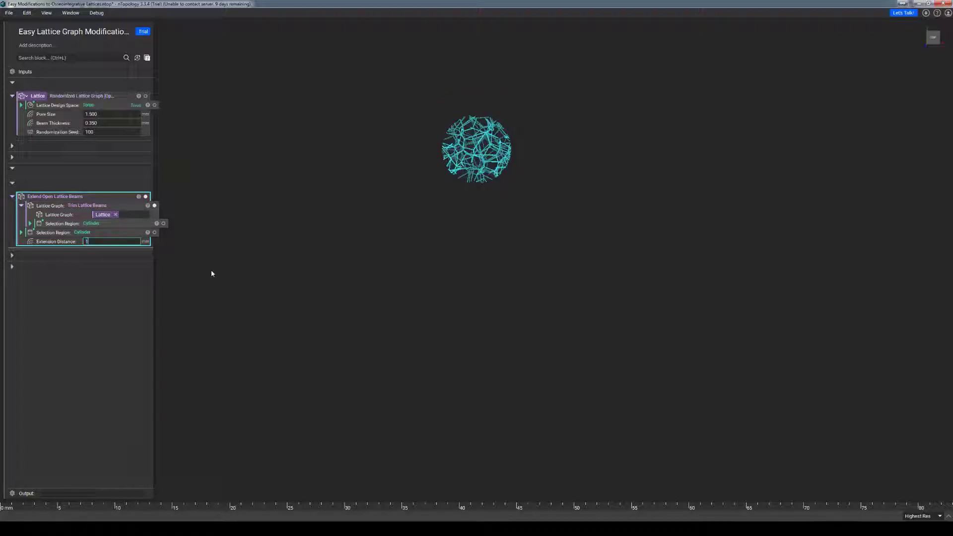
left_click(140, 244)
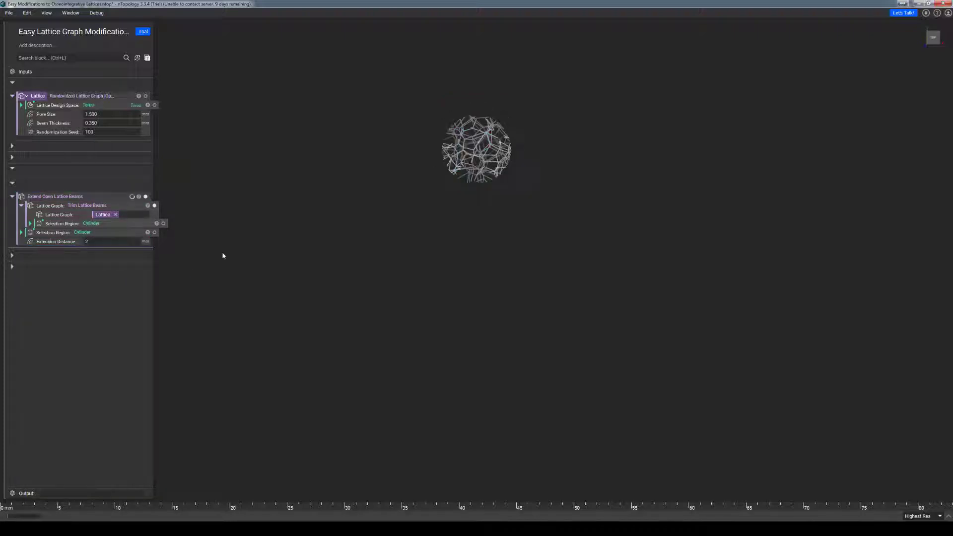
left_click(139, 243)
left_click(139, 244)
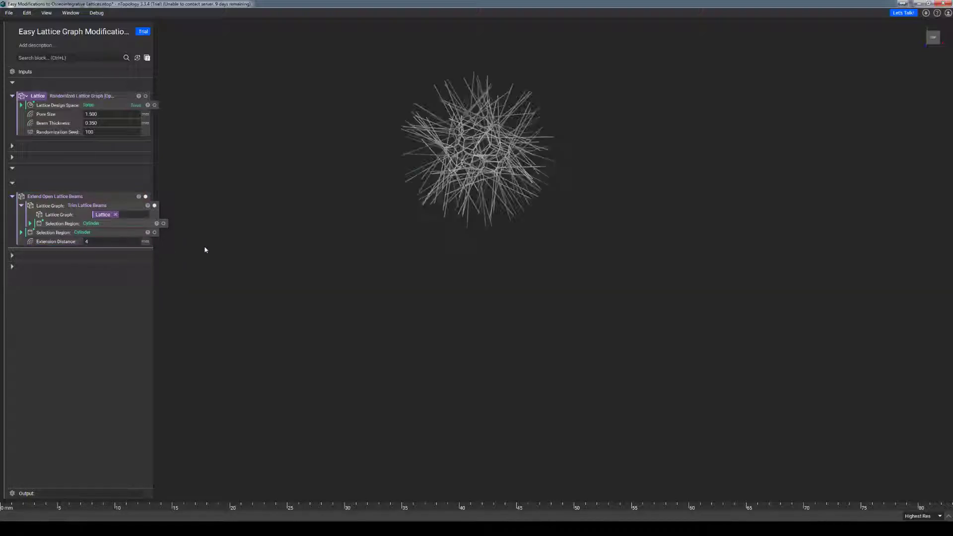
left_click(140, 244)
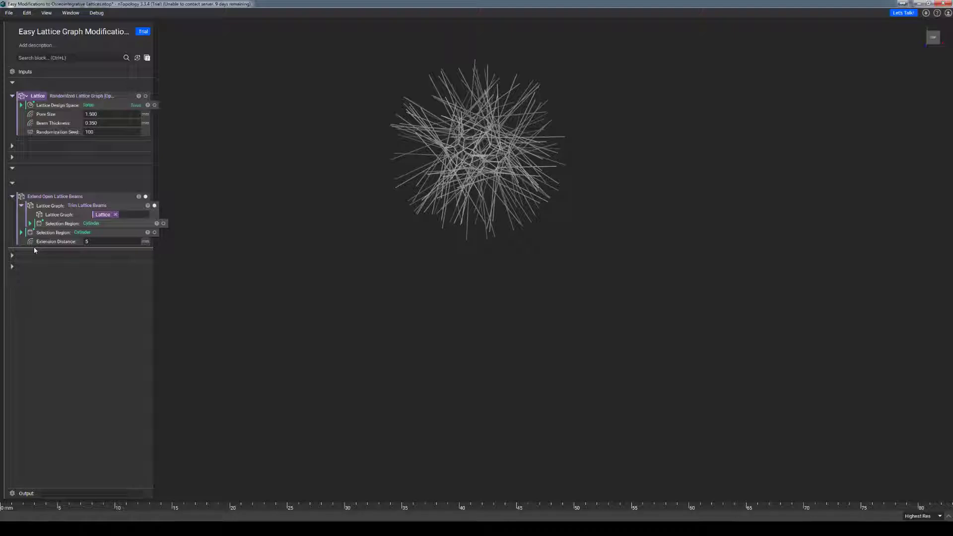
left_click(164, 223)
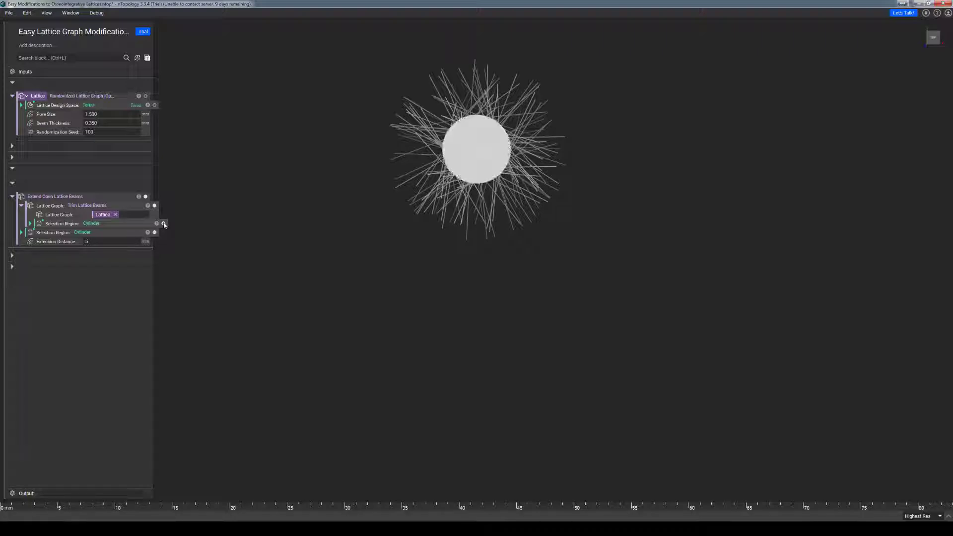
left_click(164, 223)
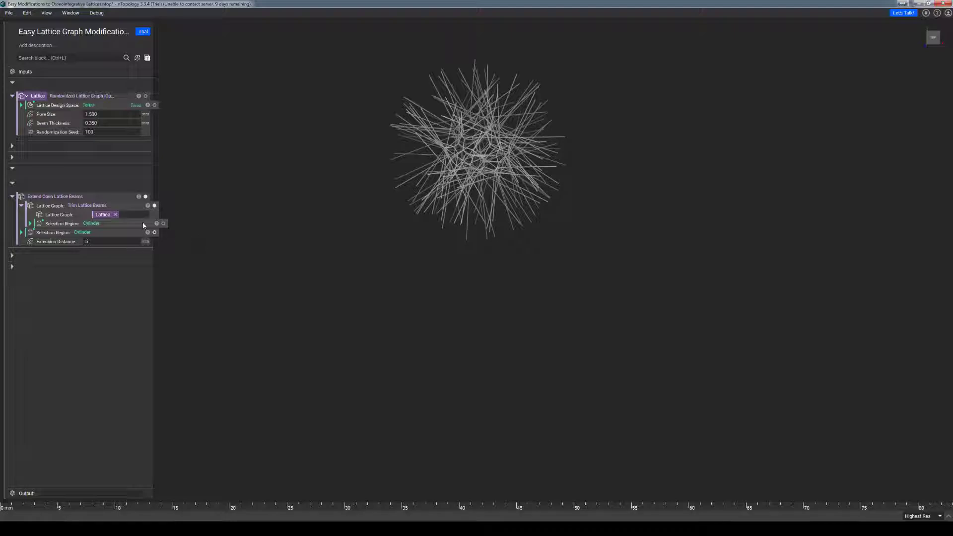
left_click_drag(144, 233, 129, 238)
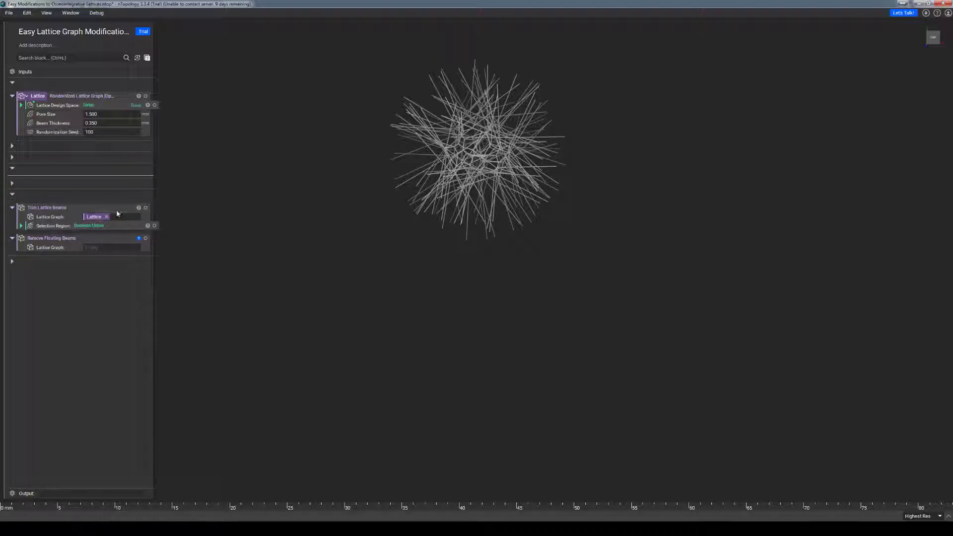
Show Trim Lattice Beams as two half-torus shells and feed it into Remove Floating Beams.
left_click(118, 212)
left_click(227, 213)
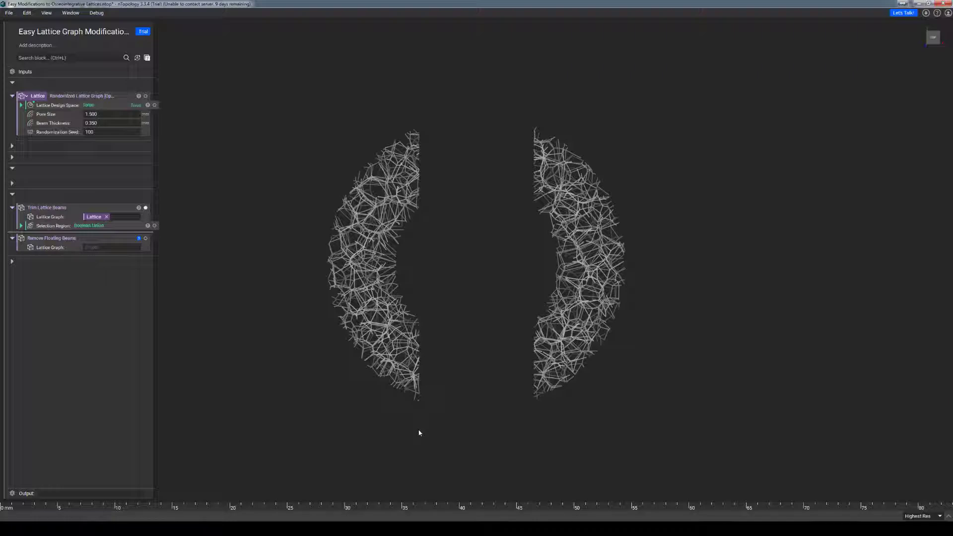
left_click(109, 243)
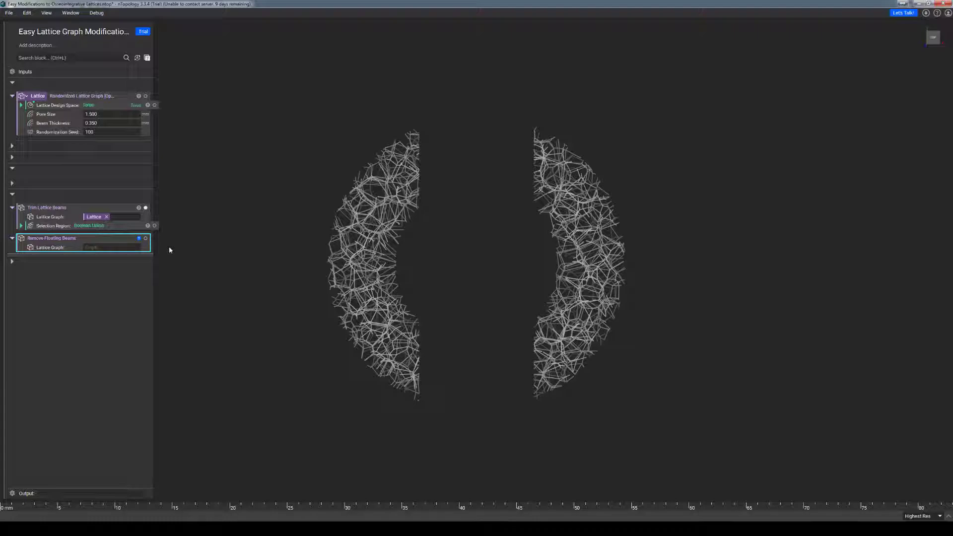
left_click_drag(94, 212, 115, 248)
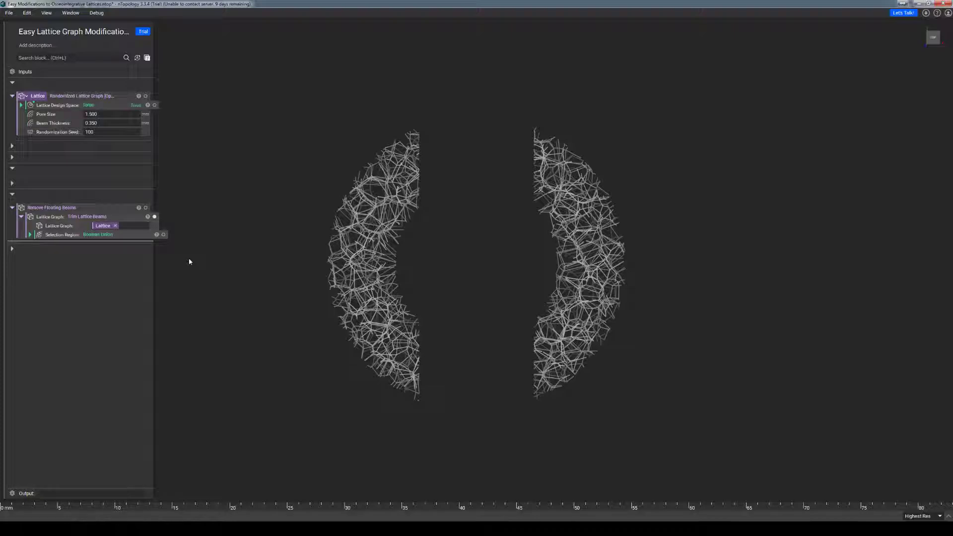
Show the trimmed lattice before floating-beam removal, zoomed and orbited to a crescent's lower tip.
left_click(127, 209)
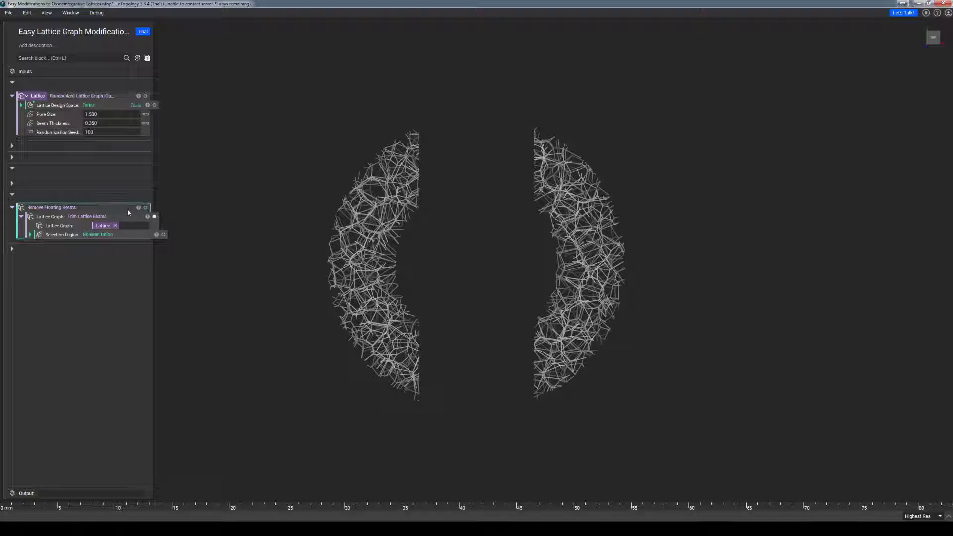
left_click(424, 404)
left_click(156, 217)
scroll(297, 344, "up", 2)
scroll(378, 393, "up", 6)
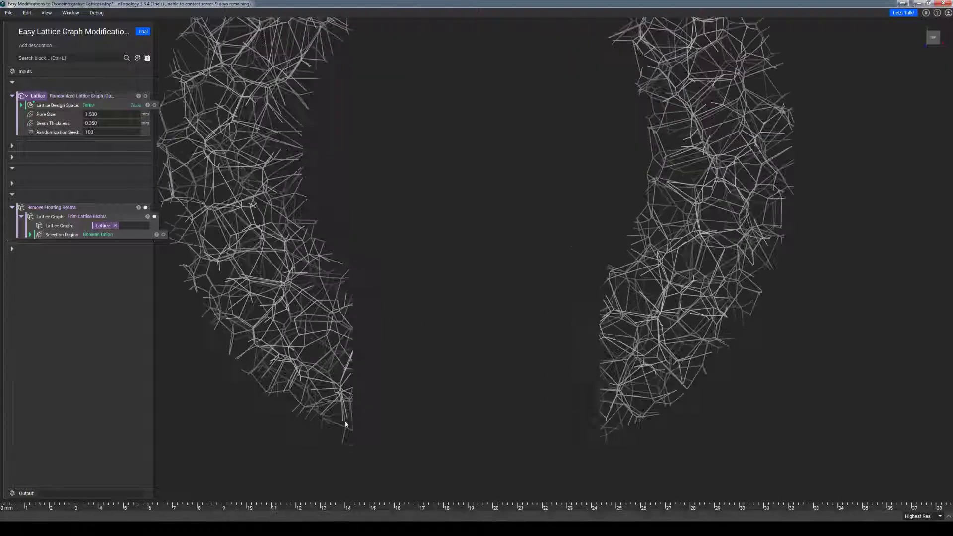
scroll(472, 372, "up", 6)
right_click_drag(472, 278, 497, 378)
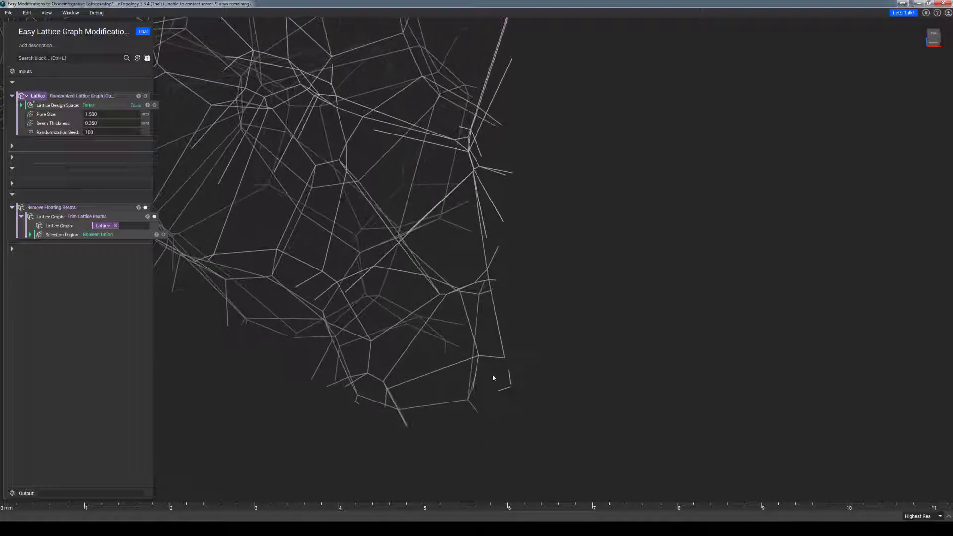
Toggle the input lattice to compare stray floating beams against the cleaned result.
left_click(154, 217)
left_click(155, 217)
left_click(155, 217)
left_click(154, 217)
Fit the crescents in a front view and expand all notebook blocks, including the tibial tray groups.
key("f")
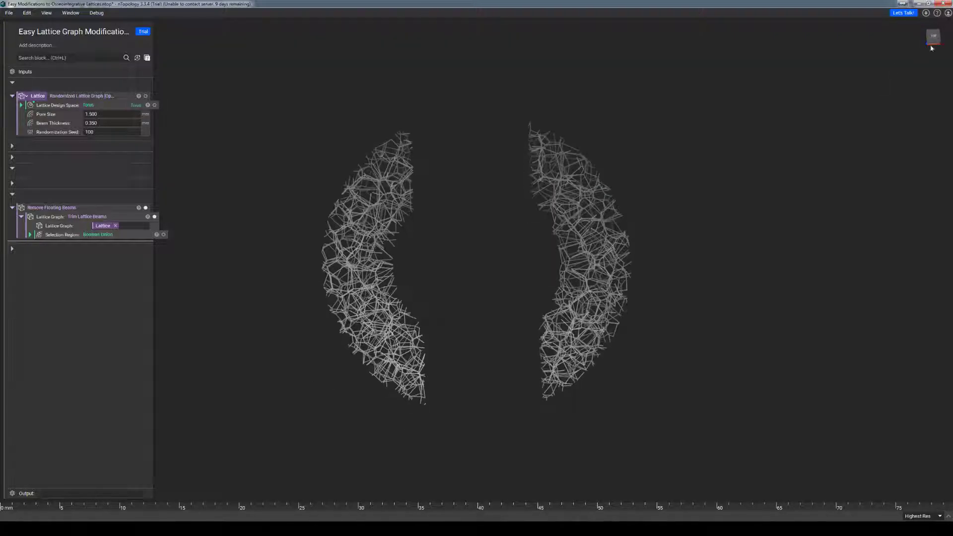
left_click(933, 44)
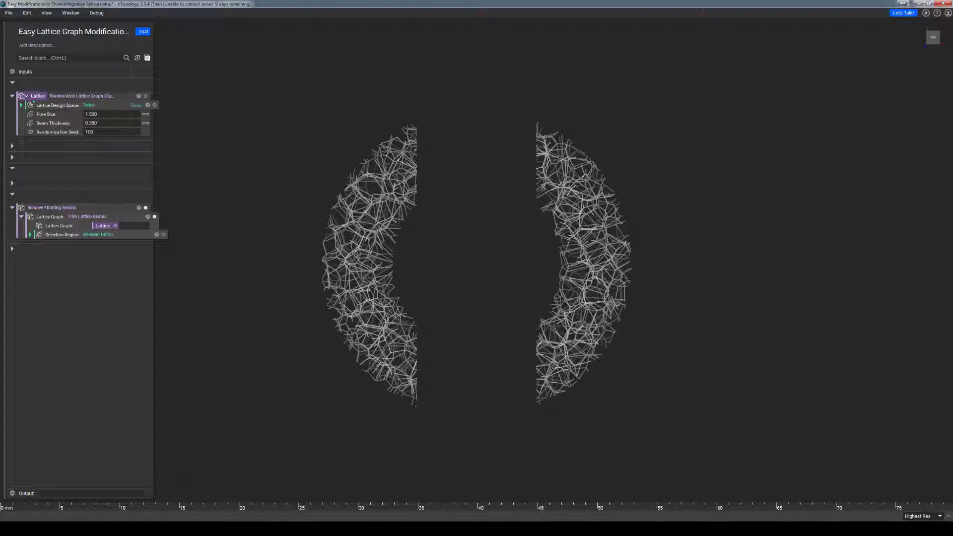
left_click(13, 169)
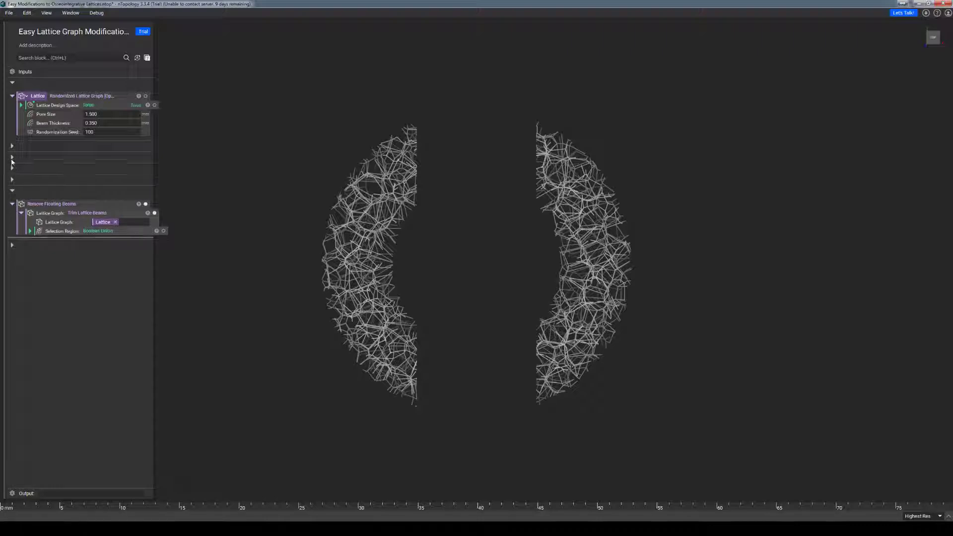
left_click(12, 158)
left_click(12, 147)
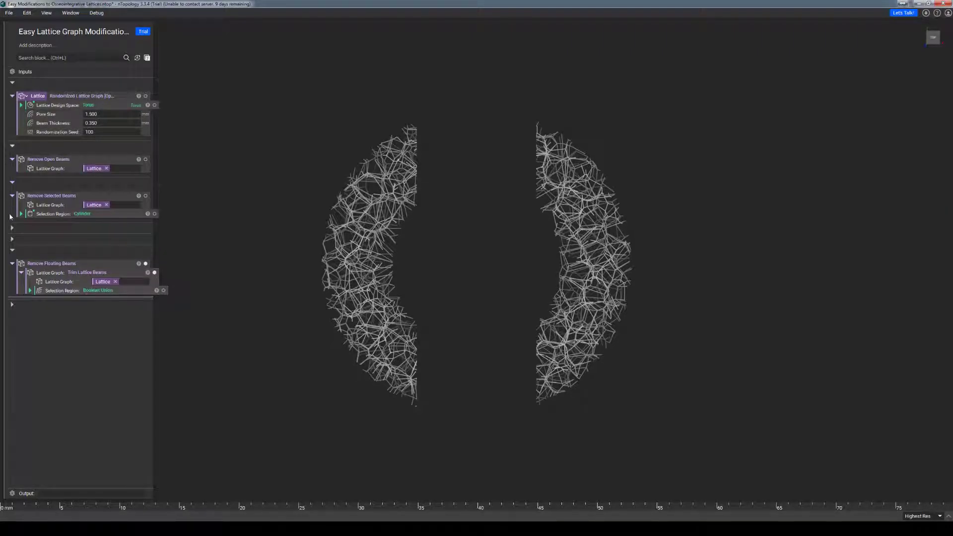
left_click(12, 228)
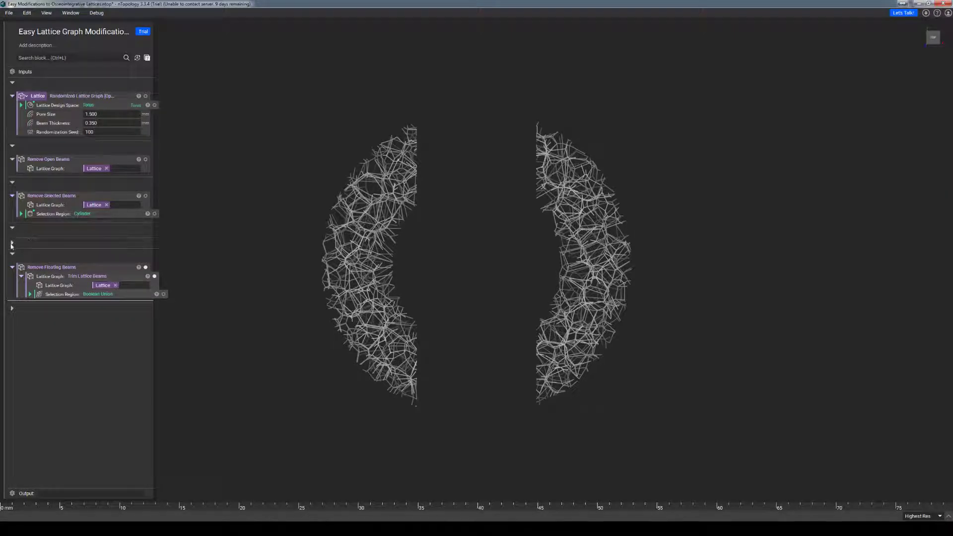
left_click(12, 243)
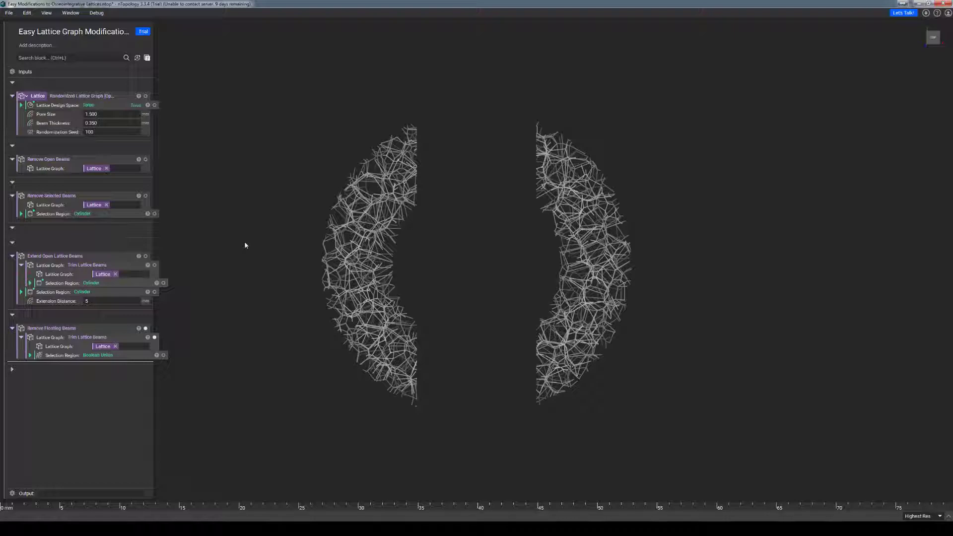
left_click(12, 369)
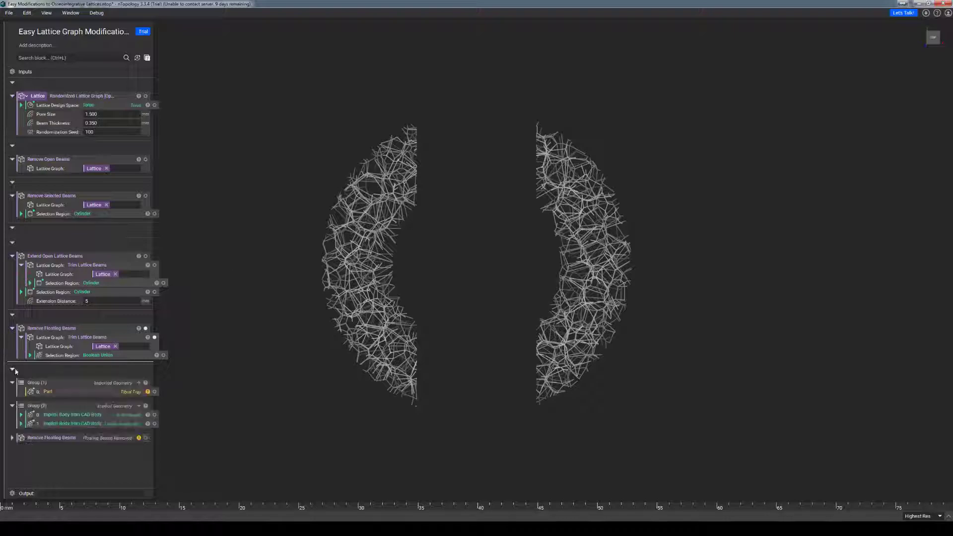
Show, then hide, Implicit Body from CAD Body to leave the tibial tray's floating-beam-free lattice.
left_click(154, 415)
left_click(155, 415)
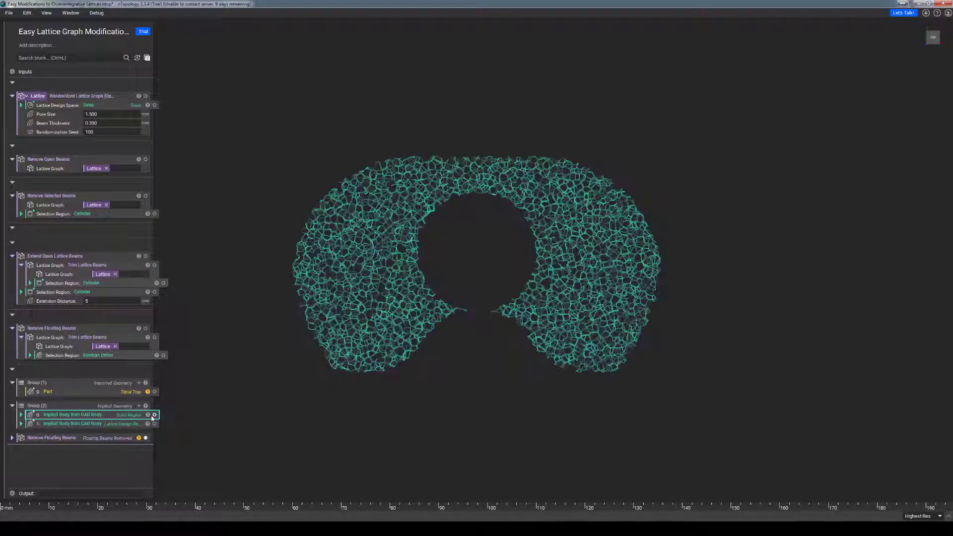